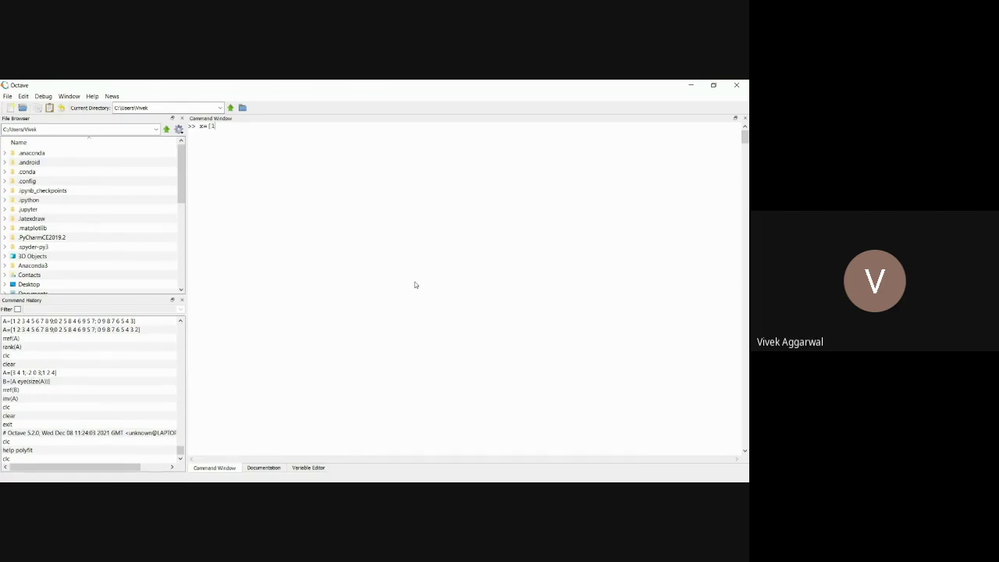
# Step: Enter the vectors x=[1,2,3,4] and y=[1 4 9 16] at the prompt
pyautogui.write(',2,3,4]')
pyautogui.press('Return')
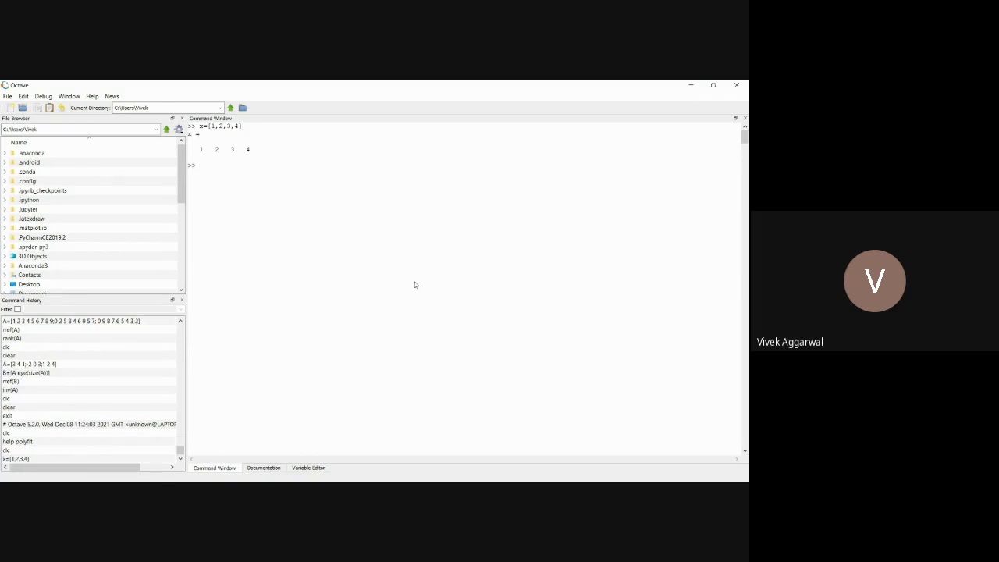
pyautogui.write('y=[')
pyautogui.write('1 4 9 16]')
pyautogui.press('Return')
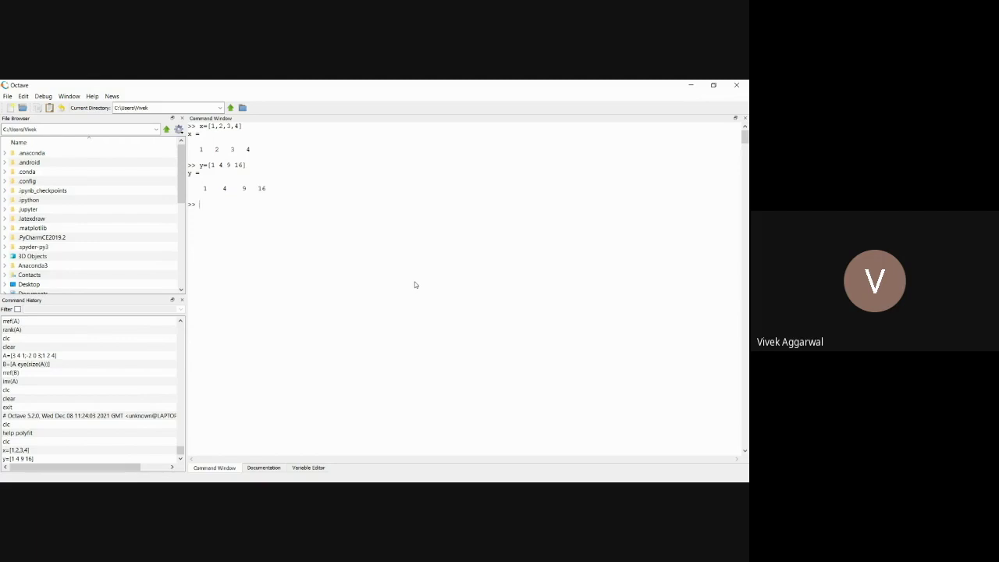
# Step: Create the matrix A=[1,1;1,2;1,3;1,4]
pyautogui.write('A')
pyautogui.write('=[')
pyautogui.write(',')
pyautogui.write('1')
pyautogui.write(';')
pyautogui.write('1')
pyautogui.write(',')
pyautogui.write('4')
pyautogui.write(';')
pyautogui.write('1,')
pyautogui.write('3;')
pyautogui.write('1,4')
pyautogui.write(']')
pyautogui.press('Return')
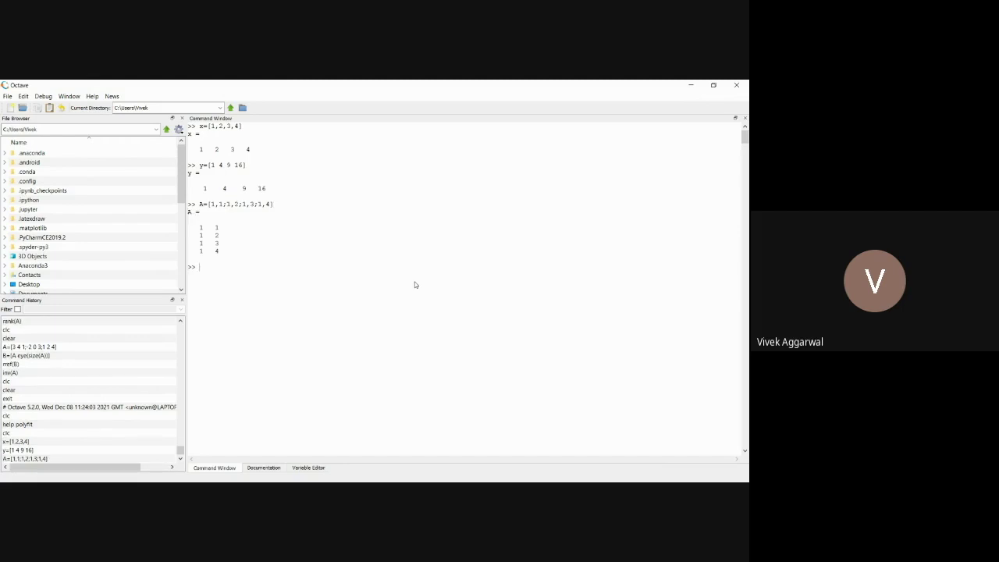
# Step: Store b=y' as a column vector and type the augmented matrix [A b]
pyautogui.write("b=y'")
pyautogui.press('Return')
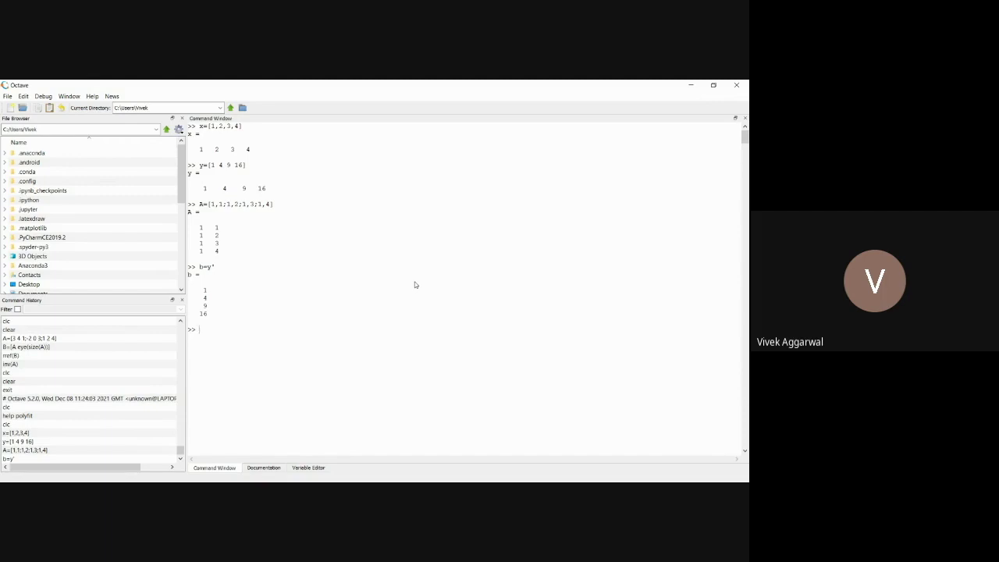
pyautogui.write('A')
pyautogui.write('\x08')
pyautogui.write('=[A')
pyautogui.write(' b')
pyautogui.write(']')
# Step: Build the augmented matrix Ab and compute rank(Ab), which is 3
pyautogui.press('Return')
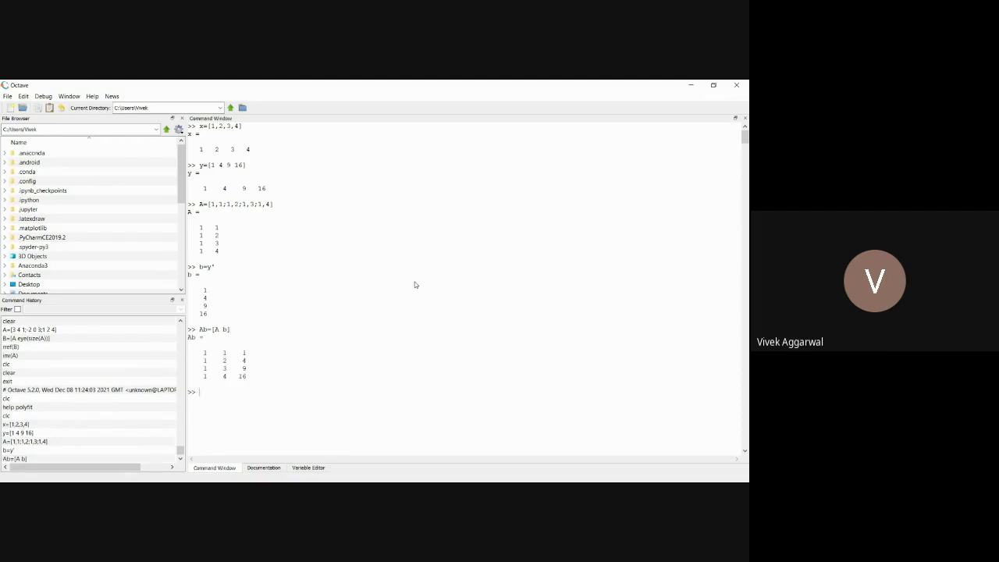
pyautogui.write('rank(Ab)')
pyautogui.press('Return')
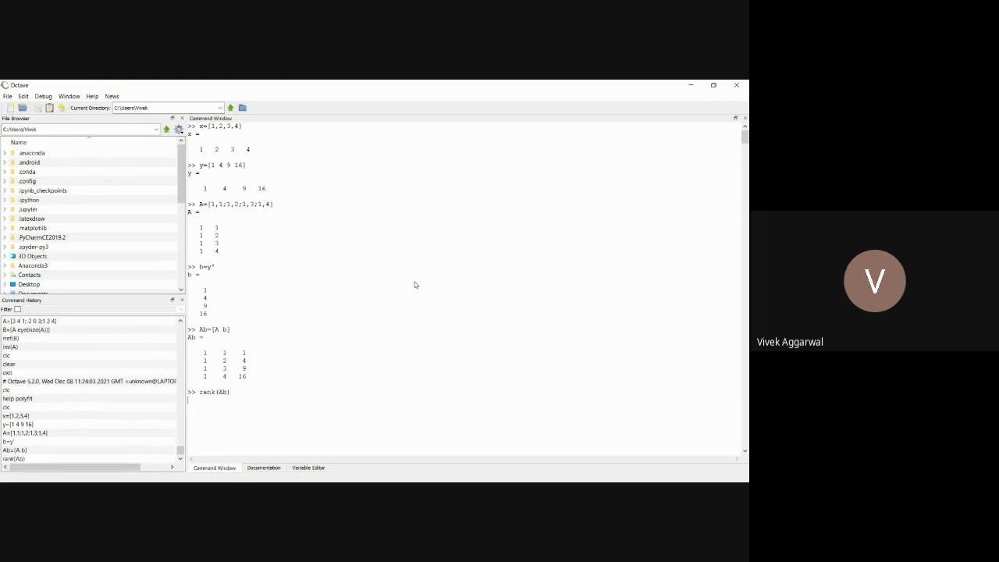
# Step: Compute rank(A), which is 2, and start a note line with 'Lets'
pyautogui.write('rank(A)')
pyautogui.press('Return')
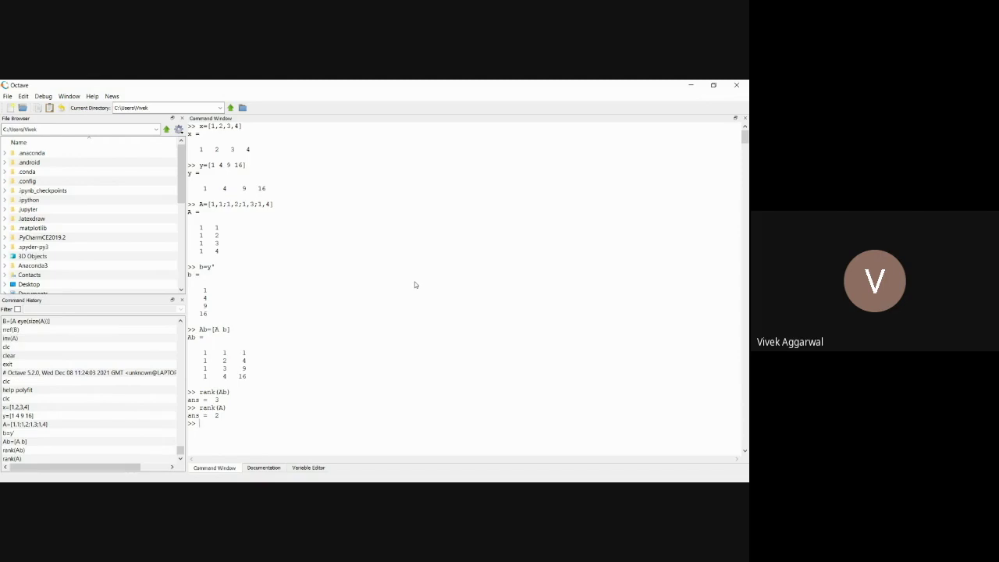
pyautogui.write('Lets')
# Step: Widen the Command Window and enter the note 'Lets calculate the projection' with formula A(A^t A)^-1 A^t
pyautogui.moveTo(185, 279); pyautogui.dragTo(35, 285)
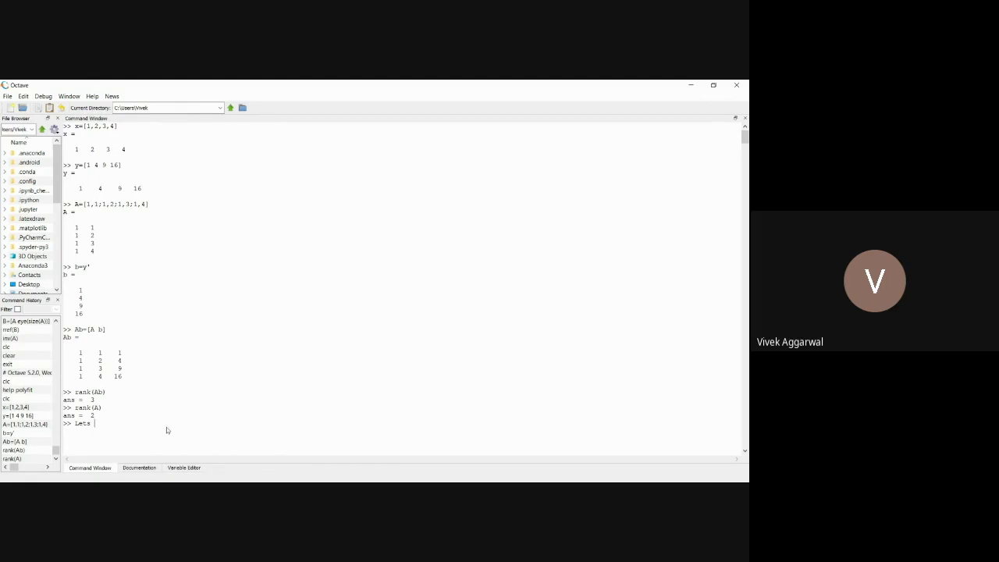
pyautogui.write('calulate')
pyautogui.write('the')
pyautogui.press('Left')
pyautogui.press('Left')
pyautogui.press('Left')
pyautogui.press('Left')
pyautogui.press('Left')
pyautogui.press('Left')
pyautogui.press('Left')
pyautogui.press('Left')
pyautogui.press('Left')
pyautogui.press('Left')
pyautogui.write('c')
pyautogui.press('End')
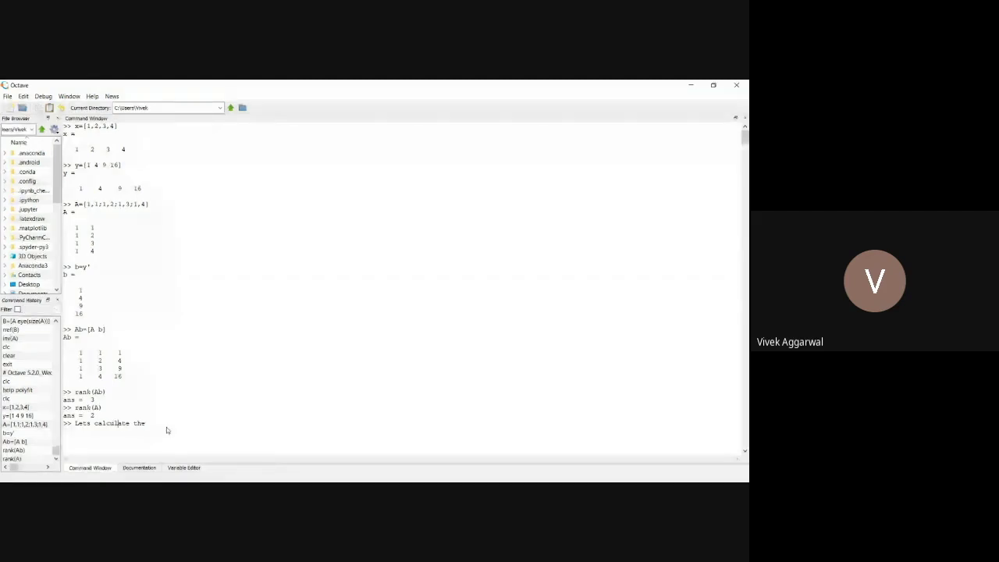
pyautogui.write('projec')
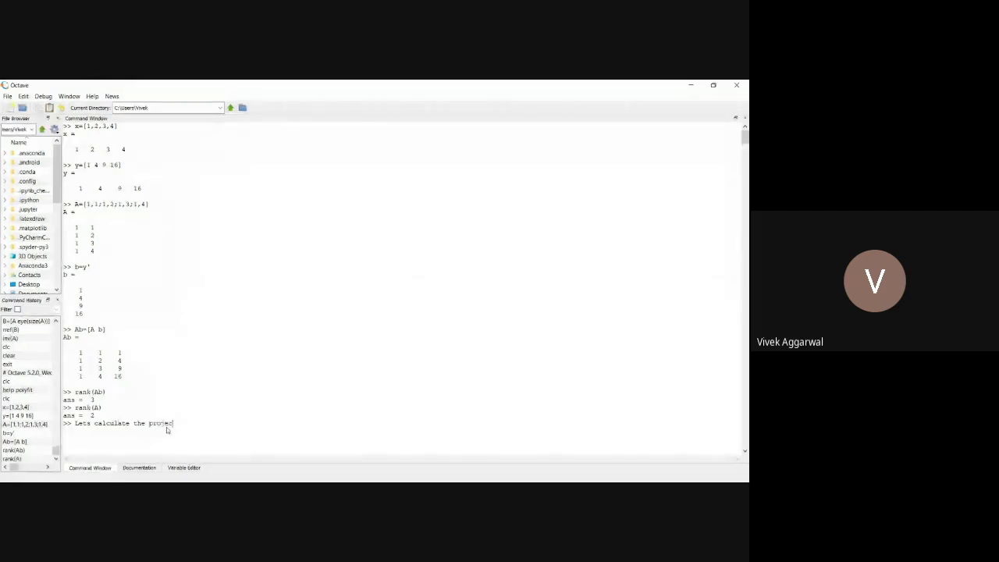
pyautogui.write('tion')
pyautogui.write(' B')
pyautogui.write('=')
pyautogui.write('A')
pyautogui.write('(A')
pyautogui.write("'")
pyautogui.write("'")
pyautogui.write('A')
pyautogui.write(')')
pyautogui.write('^-1')
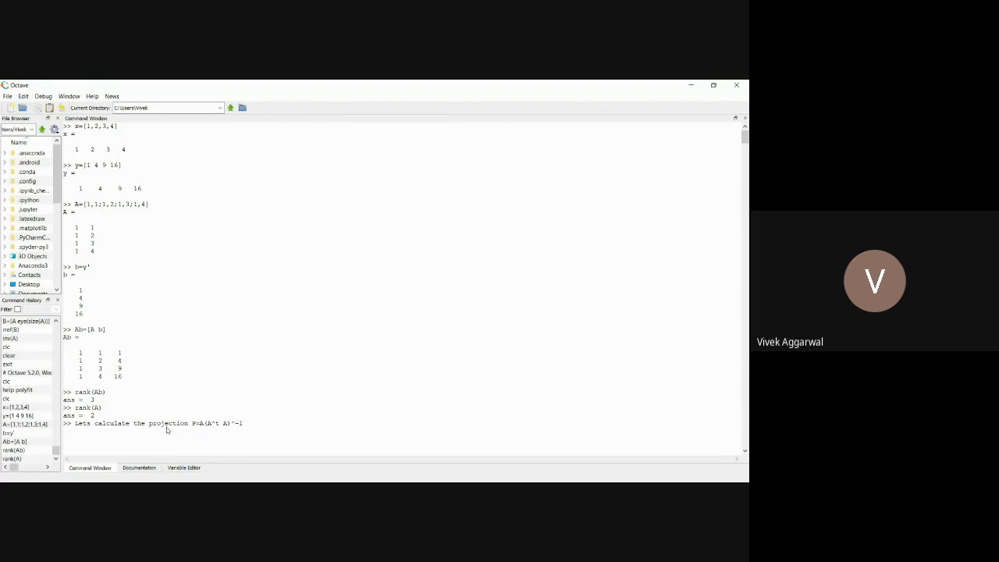
pyautogui.write(' A^t')
pyautogui.press('Return')
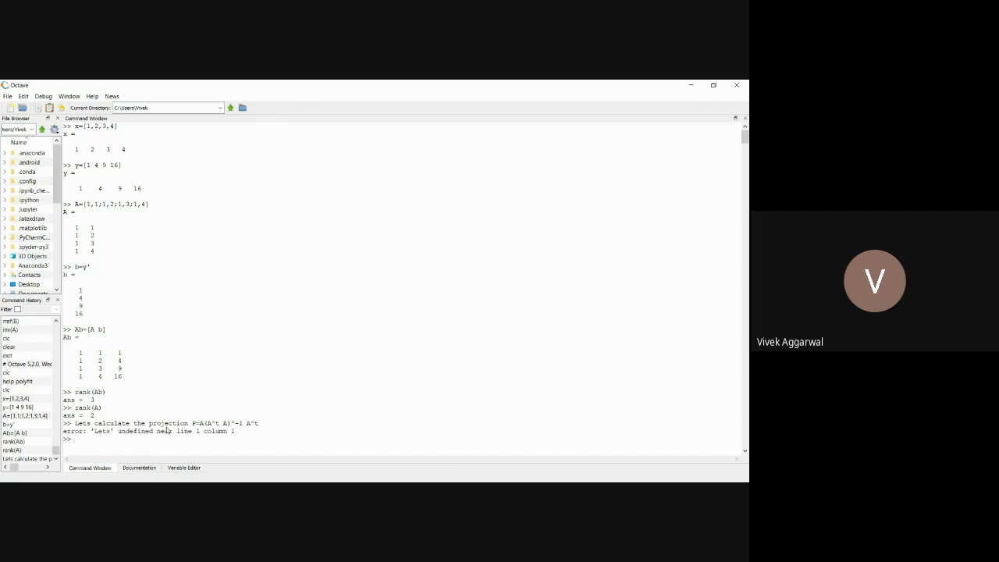
# Step: Display the transpose A'
pyautogui.write("P=A*inv(A'")
pyautogui.press('BackSpace')
pyautogui.press('BackSpace')
pyautogui.press('BackSpace')
pyautogui.press('BackSpace')
pyautogui.press('BackSpace')
pyautogui.press('BackSpace')
pyautogui.press('BackSpace')
pyautogui.press('BackSpace')
pyautogui.press('BackSpace')
pyautogui.press('BackSpace')
pyautogui.write("A'")
pyautogui.press('Return')
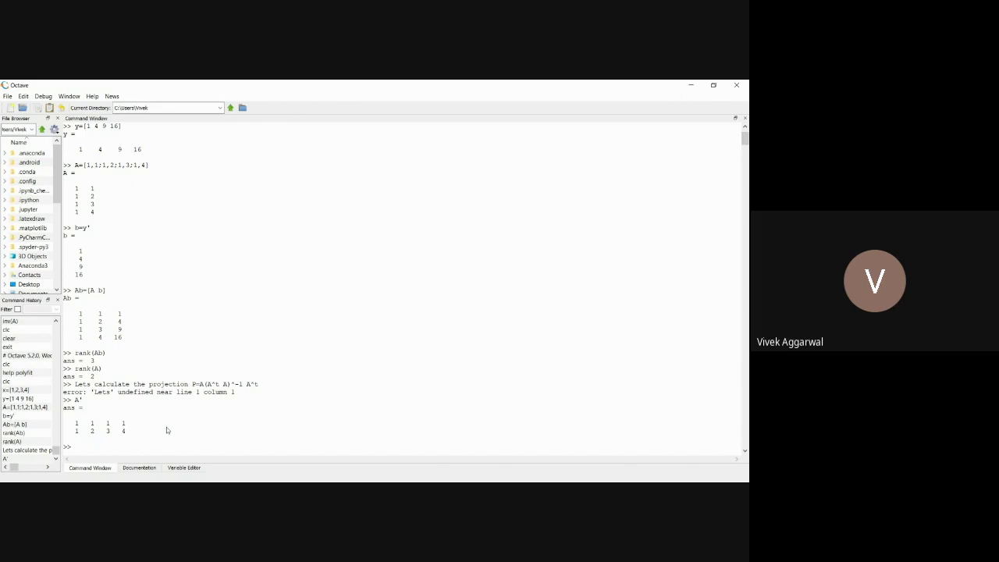
# Step: Compute the projection matrix P=A*inv(A'*A)*A'
pyautogui.press('Up')
pyautogui.press('Up')
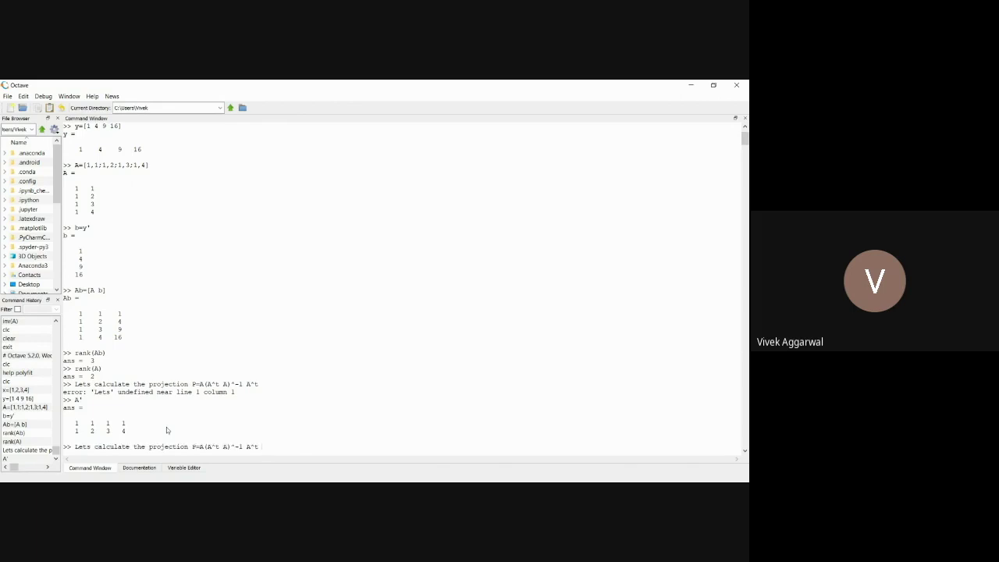
pyautogui.press('BackSpace')
pyautogui.press('BackSpace')
pyautogui.press('BackSpace')
pyautogui.press('BackSpace')
pyautogui.press('BackSpace')
pyautogui.press('BackSpace')
pyautogui.press('BackSpace')
pyautogui.press('BackSpace')
pyautogui.press('BackSpace')
pyautogui.press('BackSpace')
pyautogui.press('BackSpace')
pyautogui.press('BackSpace')
pyautogui.press('BackSpace')
pyautogui.press('BackSpace')
pyautogui.press('BackSpace')
pyautogui.press('BackSpace')
pyautogui.press('BackSpace')
pyautogui.press('BackSpace')
pyautogui.press('BackSpace')
pyautogui.press('BackSpace')
pyautogui.press('BackSpace')
pyautogui.press('BackSpace')
pyautogui.press('BackSpace')
pyautogui.press('BackSpace')
pyautogui.write('P')
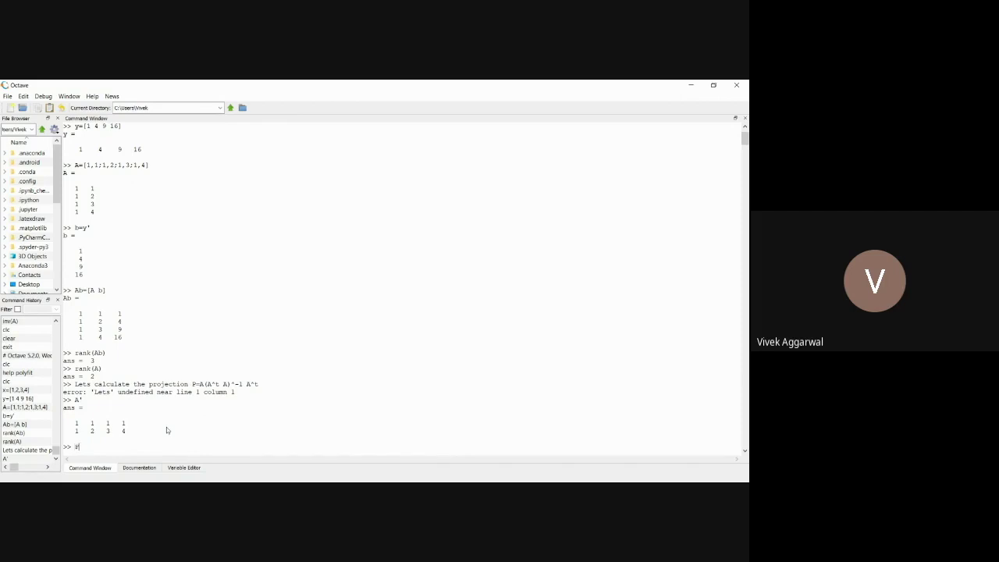
pyautogui.write("=A*inv(A'*A)*A")
pyautogui.press('Return')
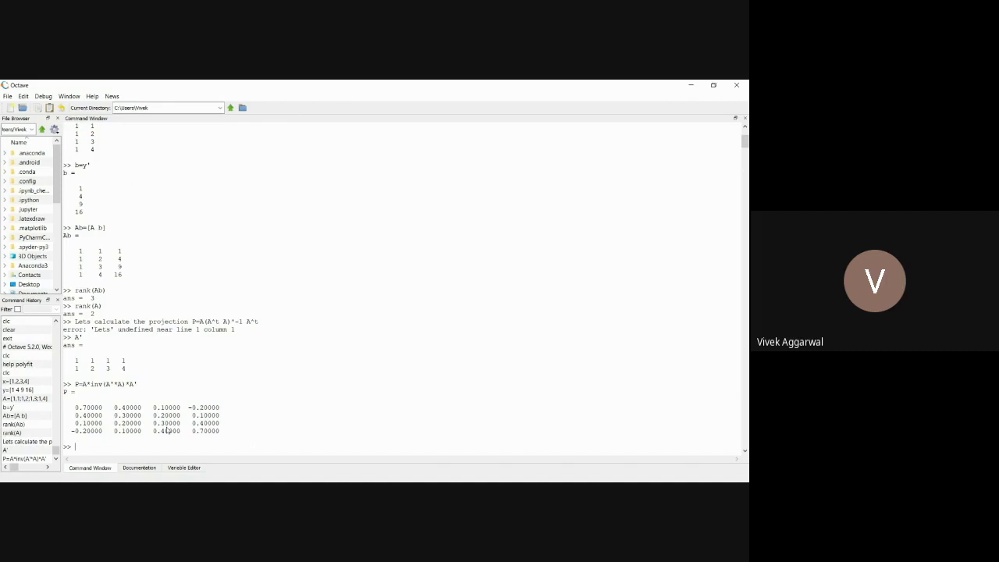
# Step: Compute the projected vector bnew=P*b, approximately [0; 5; 10; 15]
pyautogui.write('P')
pyautogui.write('*')
pyautogui.write('=')
pyautogui.press('Return')
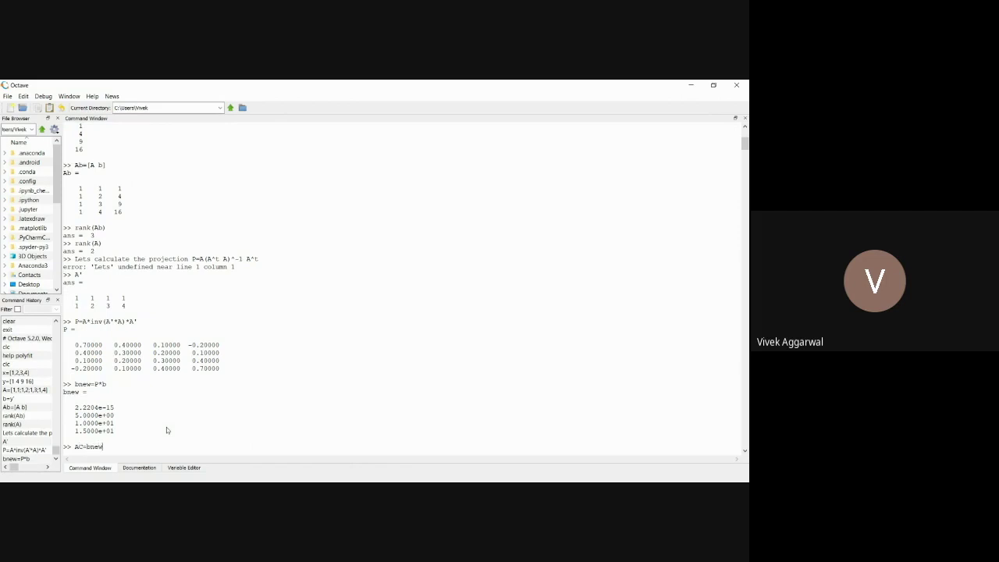
# Step: Run AC=bnew to store and print the values [0; 5; 10; 15]
pyautogui.press('Return')
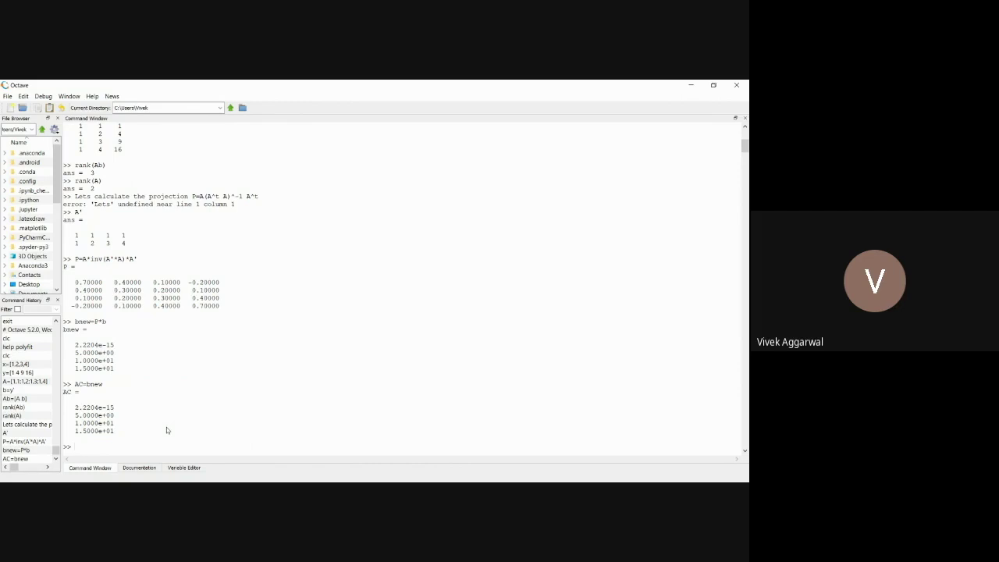
# Step: Build B=[A bnew] and check that rank(B) and rank(A) both equal 2
pyautogui.write('B=[A bnew]')
pyautogui.press('Return')
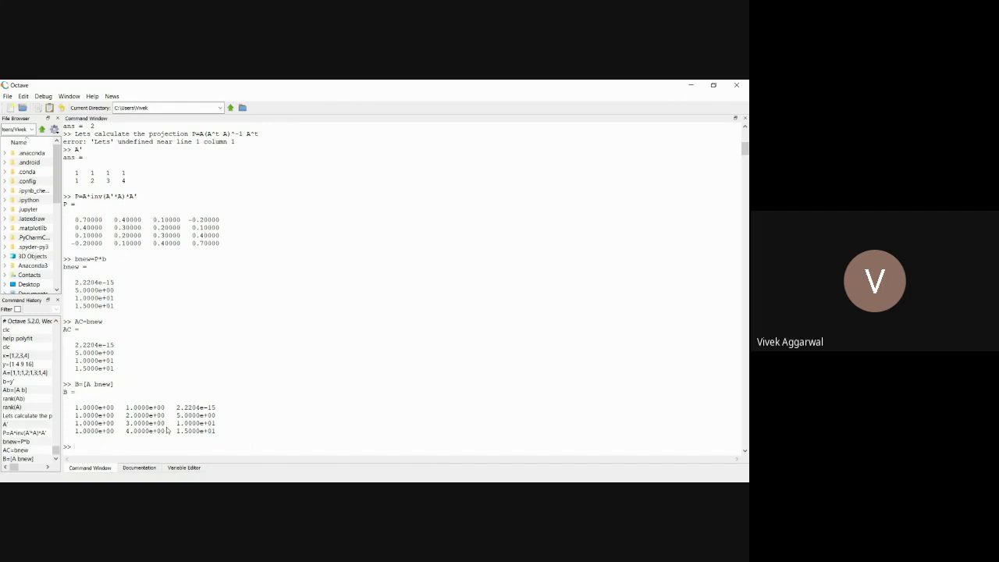
pyautogui.write('ank(B)')
pyautogui.press('Return')
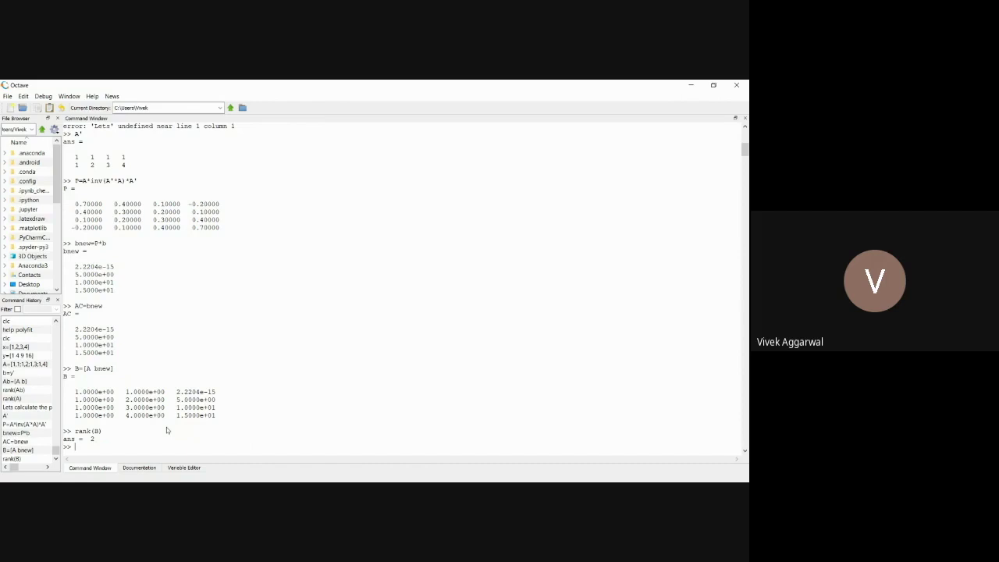
pyautogui.write('rank(A)')
pyautogui.press('Return')
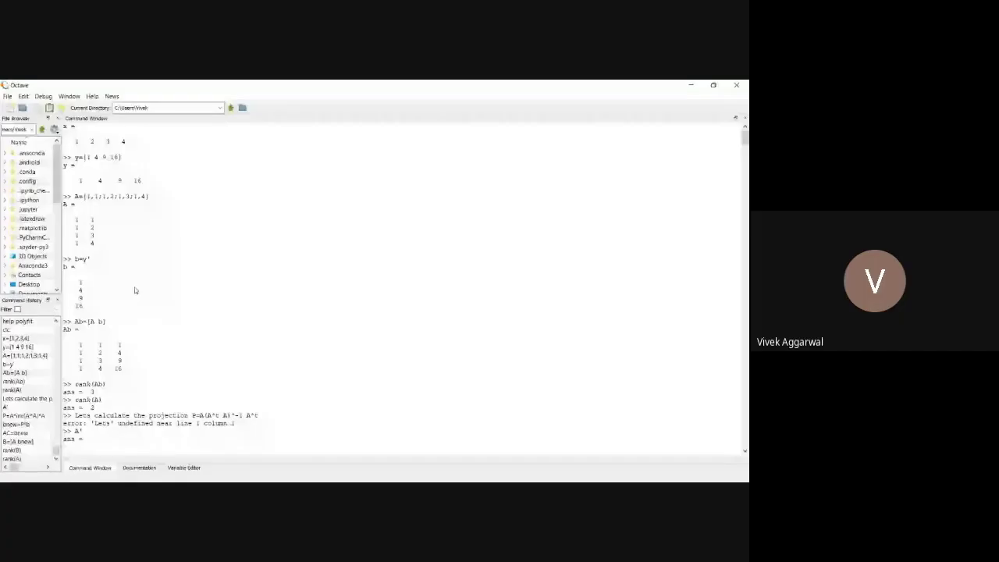
pyautogui.scroll(-8, 74, 307)
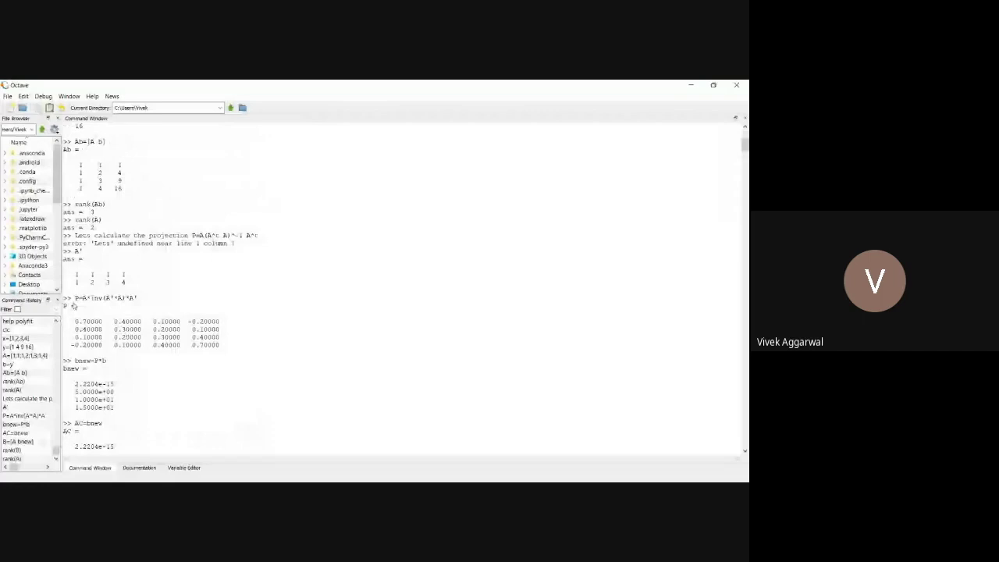
pyautogui.moveTo(73, 305); pyautogui.dragTo(148, 307)
pyautogui.click(168, 304)
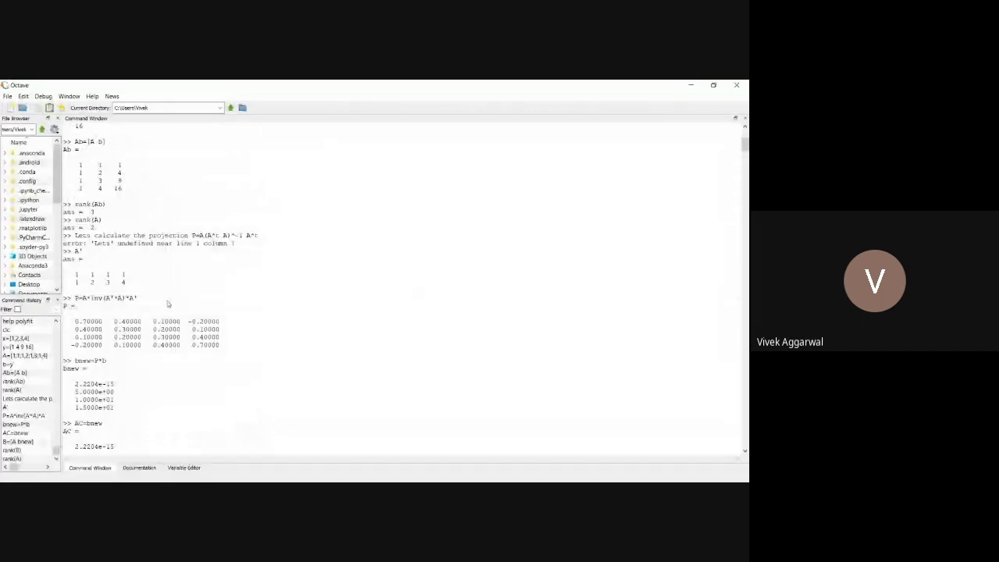
pyautogui.scroll(-3, 121, 298)
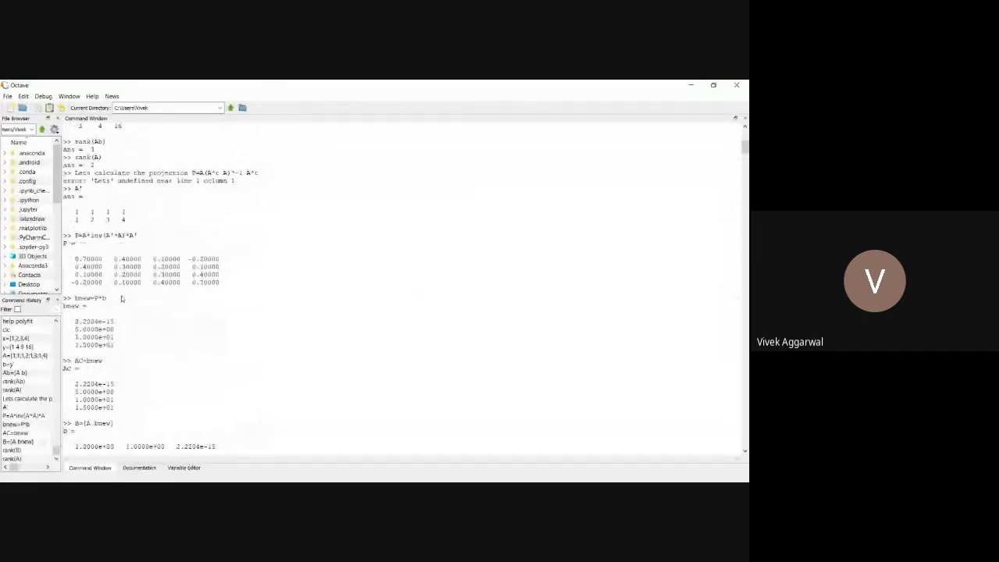
pyautogui.moveTo(121, 299); pyautogui.dragTo(118, 346)
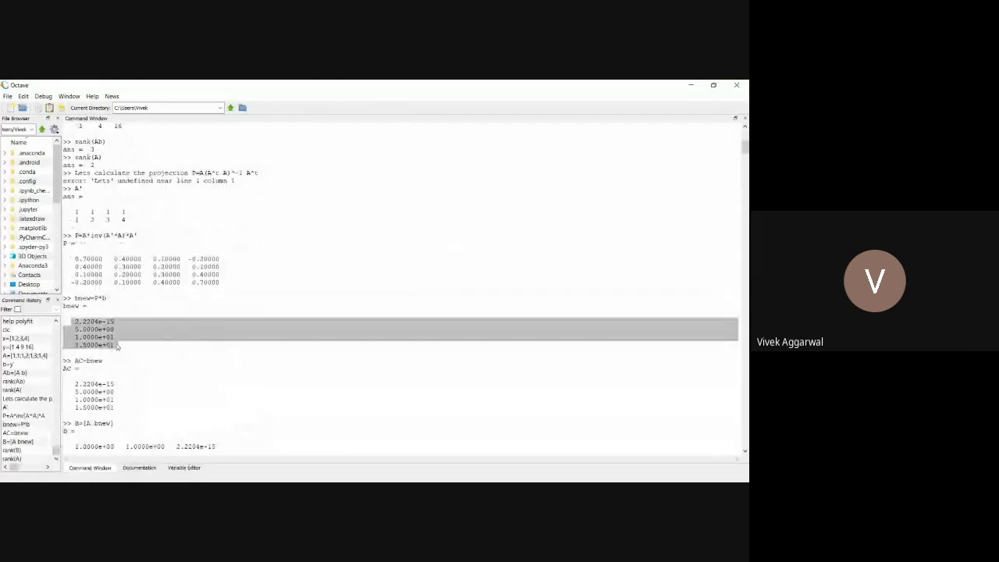
pyautogui.scroll(-3, 157, 353)
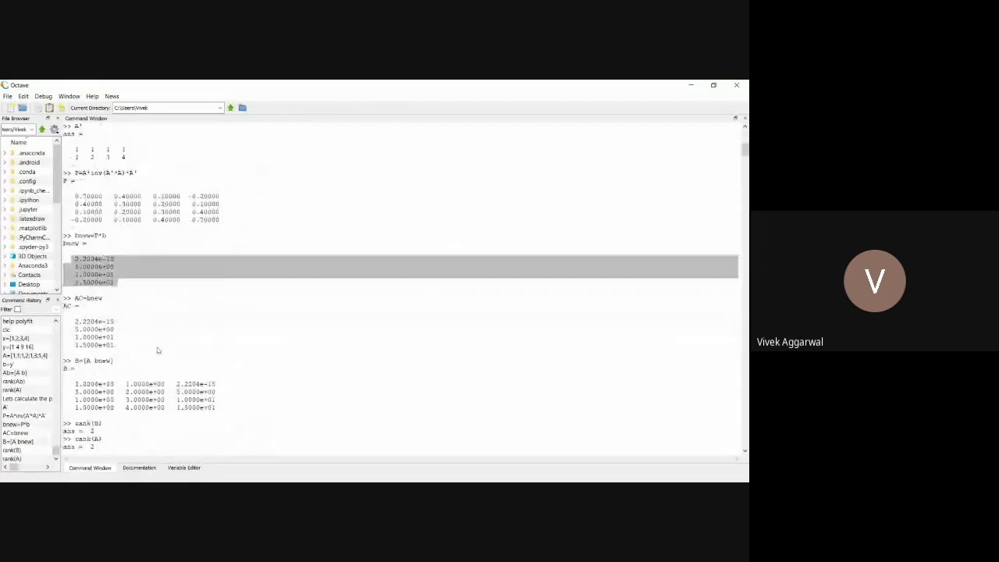
pyautogui.scroll(-4, 157, 351)
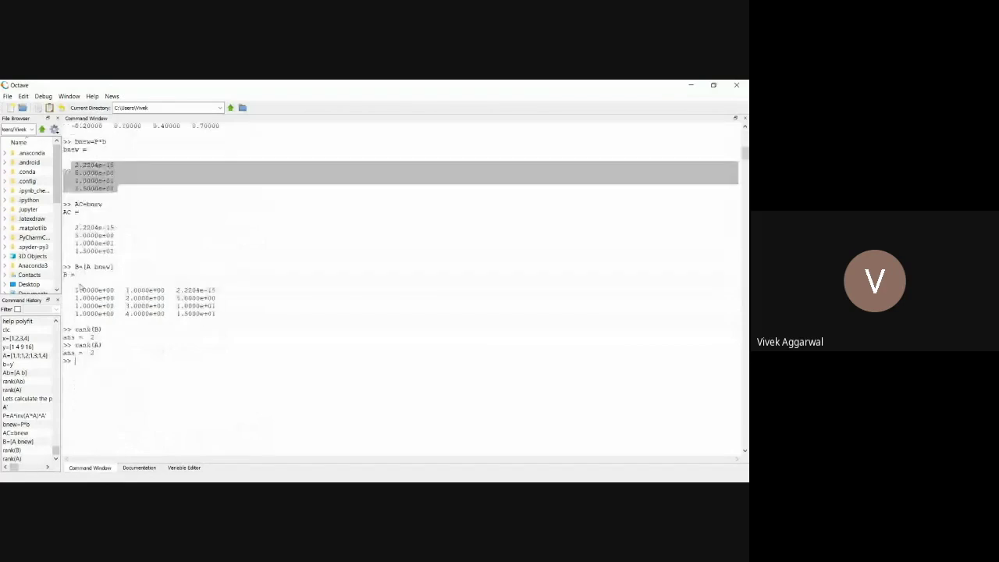
pyautogui.click(75, 290)
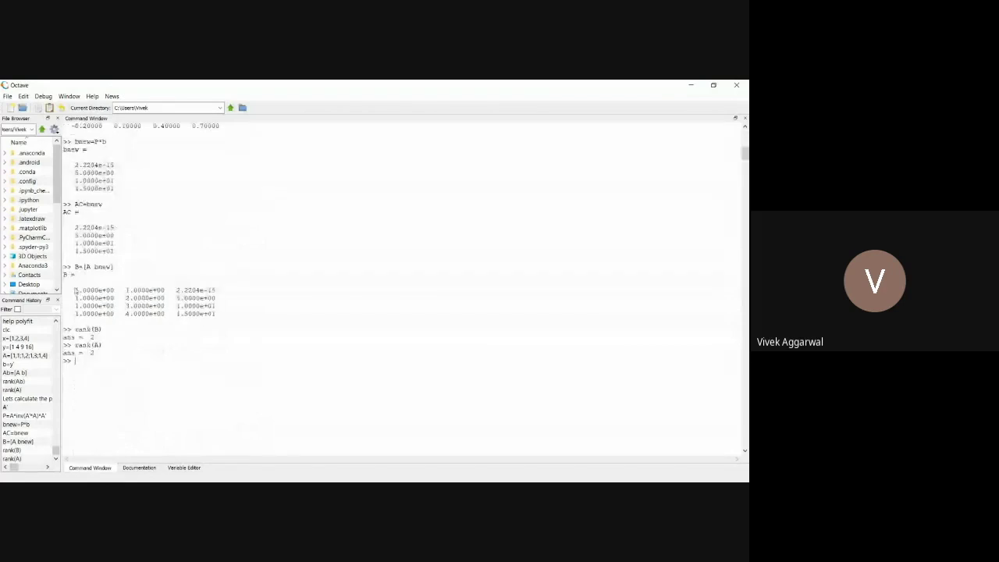
pyautogui.moveTo(76, 290); pyautogui.dragTo(219, 316)
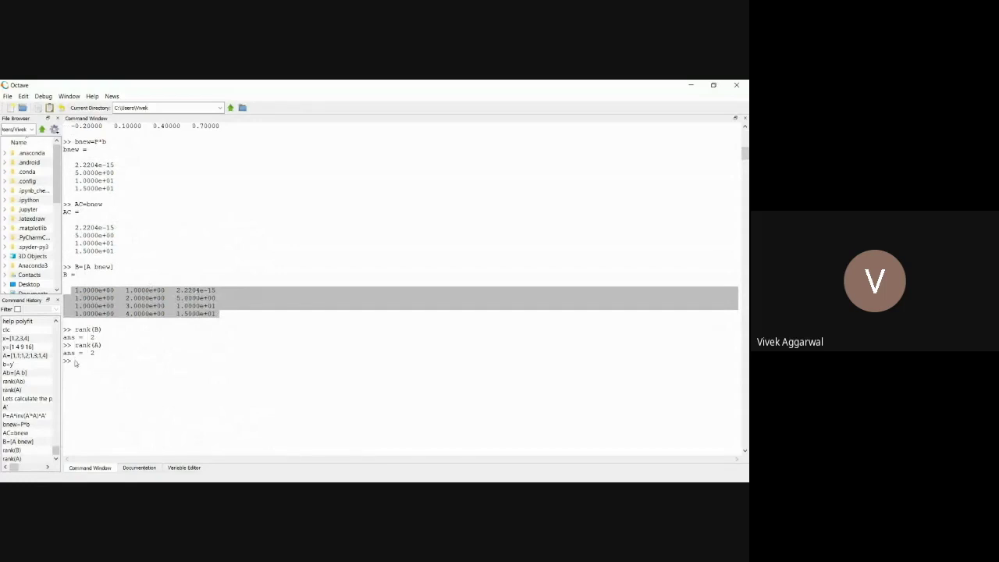
pyautogui.click(80, 375)
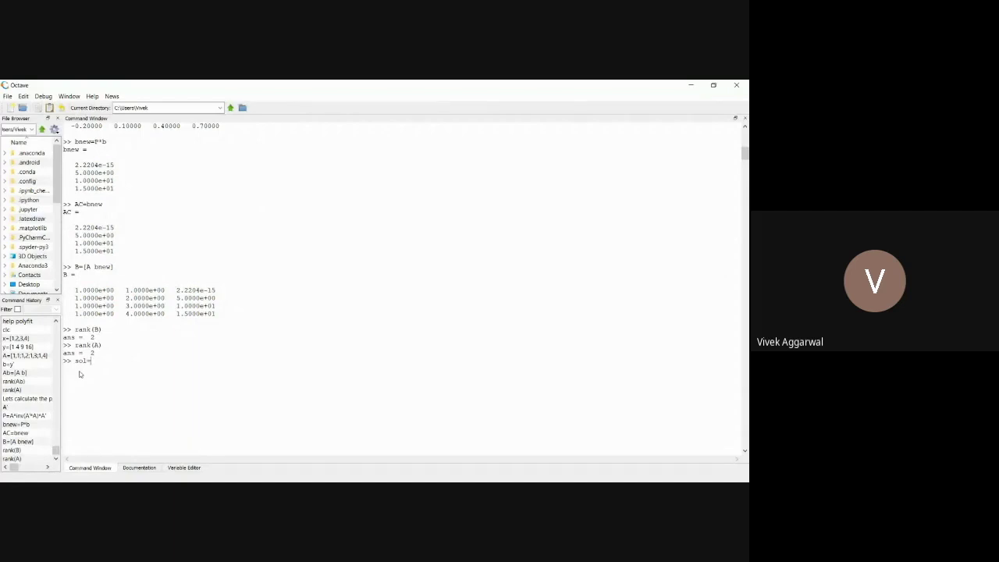
# Step: Solve sol=inv(A'*A)*(A'*b) = [-5; 5] and note the best fit line Y=5x-5
pyautogui.write("inv(A'*A)*(A'*b)")
pyautogui.press('Return')
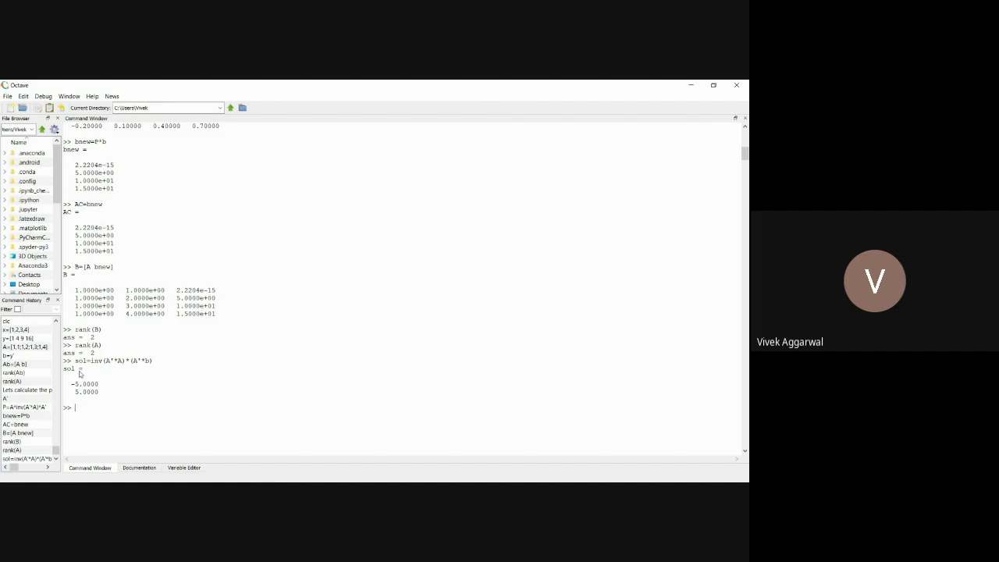
pyautogui.write('so the best fit line is Y=')
pyautogui.write('5x-5')
pyautogui.press('Return')
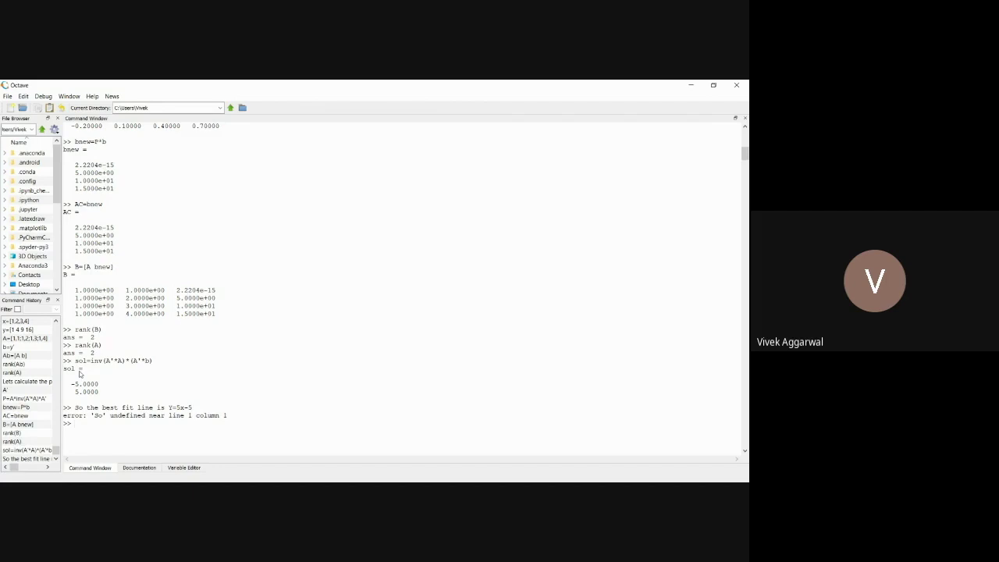
# Step: Redisplay x and y, then type C=polyfit(x,y,1) for a linear fit
pyautogui.write('x')
pyautogui.press('Return')
pyautogui.write('y')
pyautogui.press('Return')
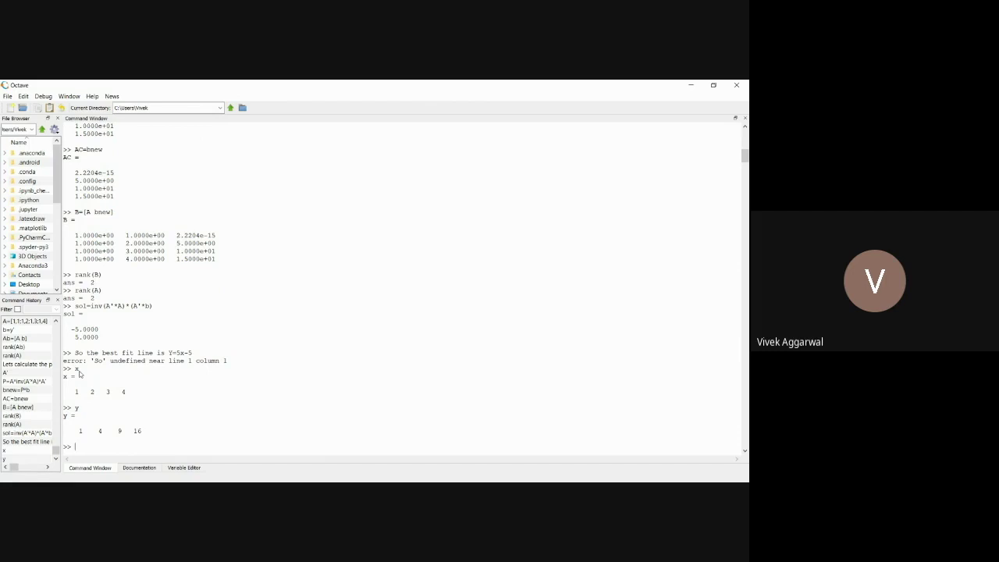
pyautogui.write('C=polyfit(x,y,1)')
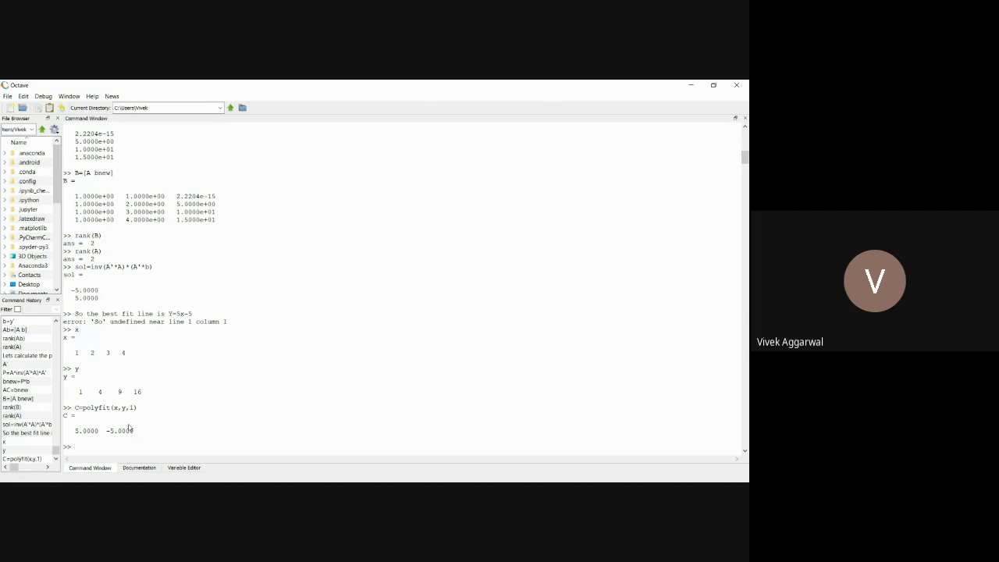
# Step: Recall the polyfit command and delete its degree to refit with degree 2
pyautogui.press('Up')
pyautogui.press('BackSpace')
pyautogui.press('BackSpace')
# Step: Run C=polyfit(x,y,2) and highlight the coefficients -1.1243e-14 and 1.4836e-14
pyautogui.write('2)')
pyautogui.press('Return')
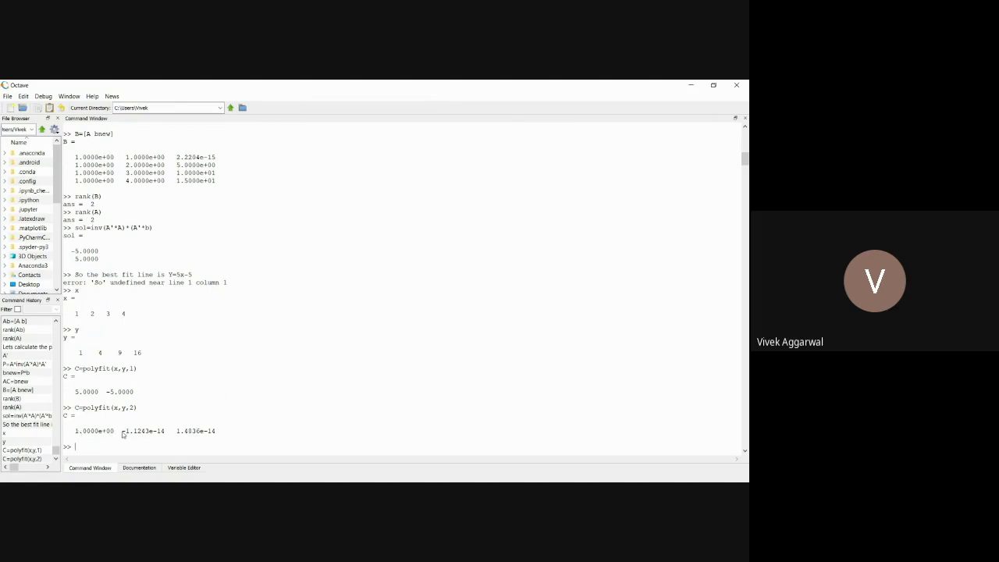
pyautogui.moveTo(122, 433); pyautogui.dragTo(163, 434)
pyautogui.moveTo(178, 434); pyautogui.dragTo(218, 434)
pyautogui.click(79, 450)
pyautogui.write('clc')
pyautogui.press('BackSpace')
pyautogui.press('BackSpace')
pyautogui.write('c')
pyautogui.press('Return')
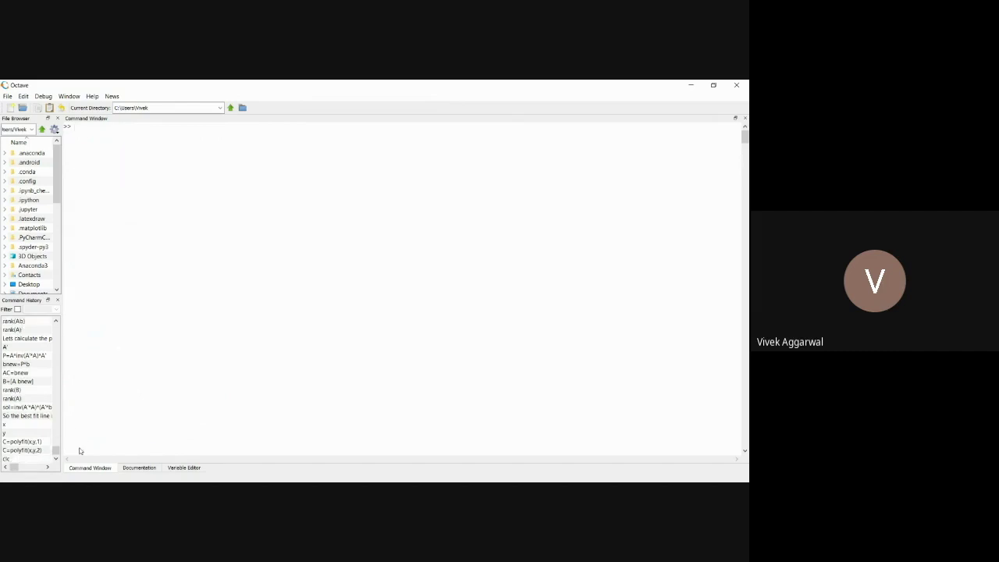
pyautogui.write('clear')
pyautogui.press('Return')
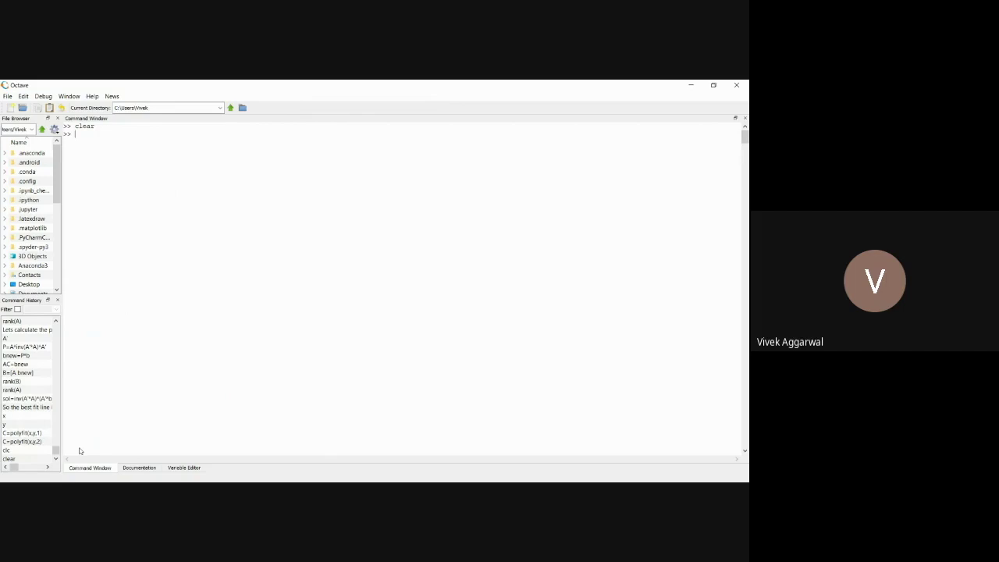
pyautogui.write('x=[10 20 30 40 50 60 70 80]')
pyautogui.press('Return')
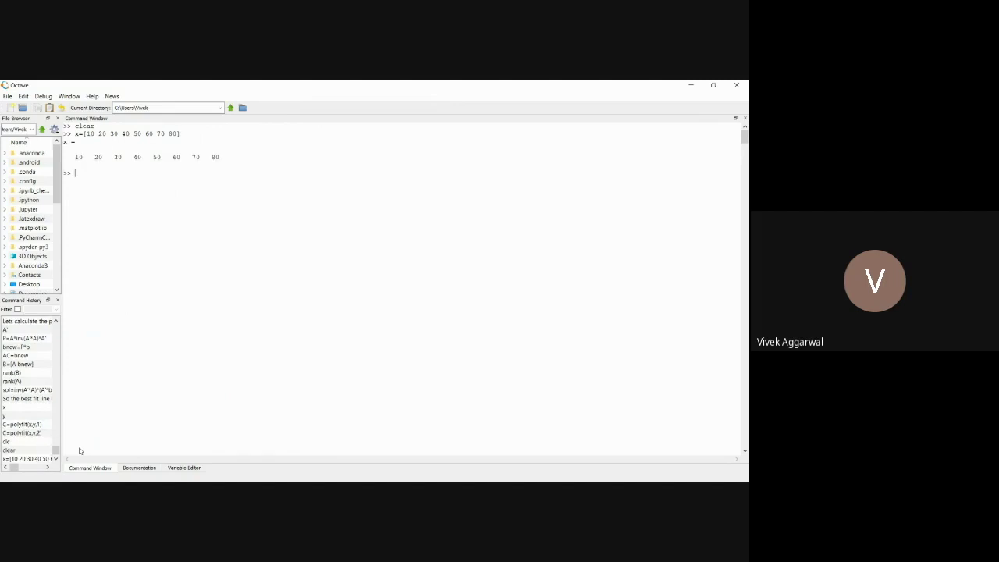
pyautogui.write('y=[25 70 380 550')
pyautogui.write('610 1220 830 1450]')
pyautogui.press('Return')
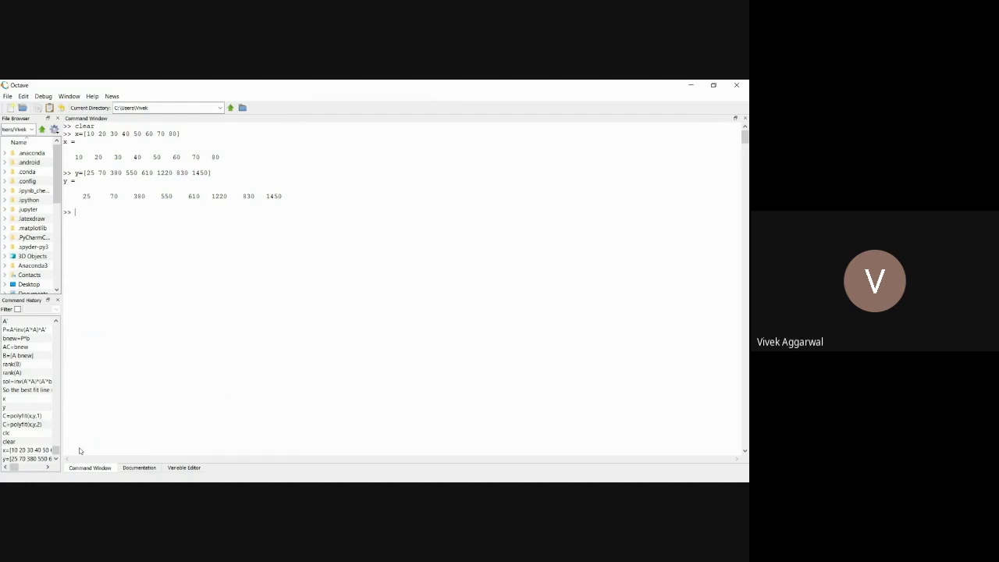
# Step: Type the plot command plot(x,y,'b*') for blue star markers
pyautogui.write('plo')
pyautogui.write('t(')
pyautogui.press('BackSpace')
pyautogui.write("(x,y,'")
pyautogui.press('BackSpace')
pyautogui.write("'b-")
pyautogui.press('BackSpace')
# Step: Plot the blue-star points, inspect those at x=40, 50, 70 and 80, then minimize Figure 1
pyautogui.write("')")
pyautogui.press('Return')
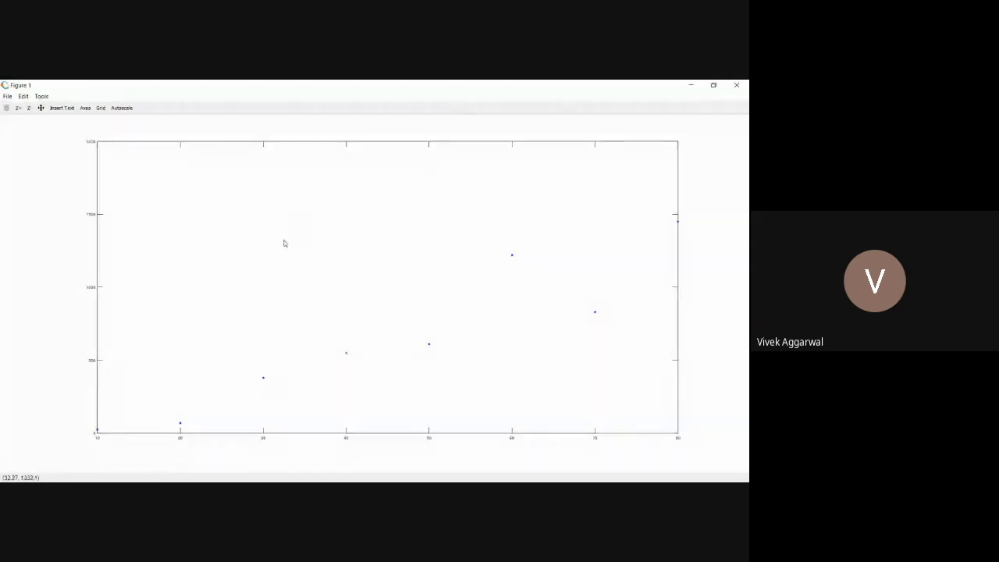
pyautogui.click(347, 354)
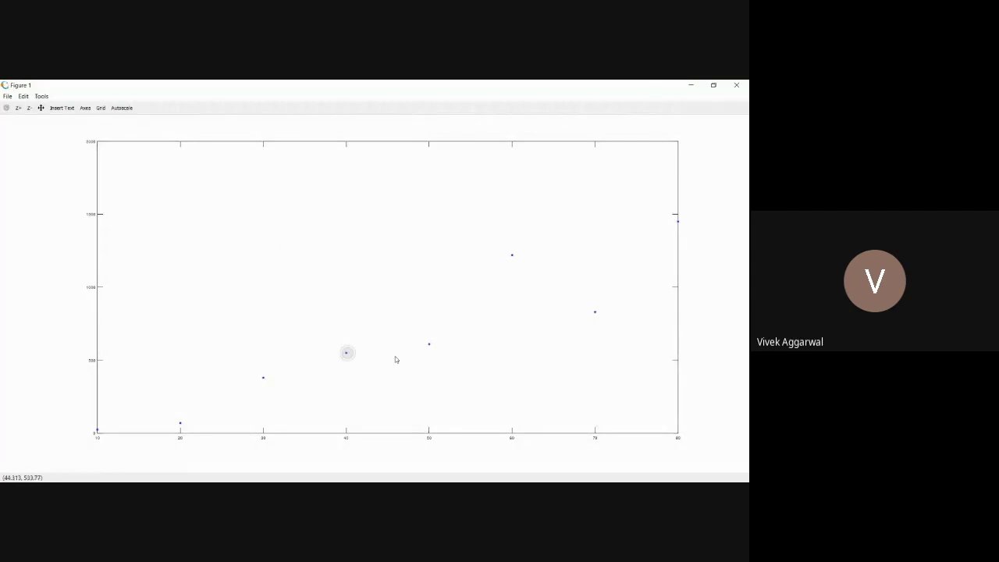
pyautogui.click(429, 345)
pyautogui.click(594, 313)
pyautogui.click(678, 222)
pyautogui.click(691, 85)
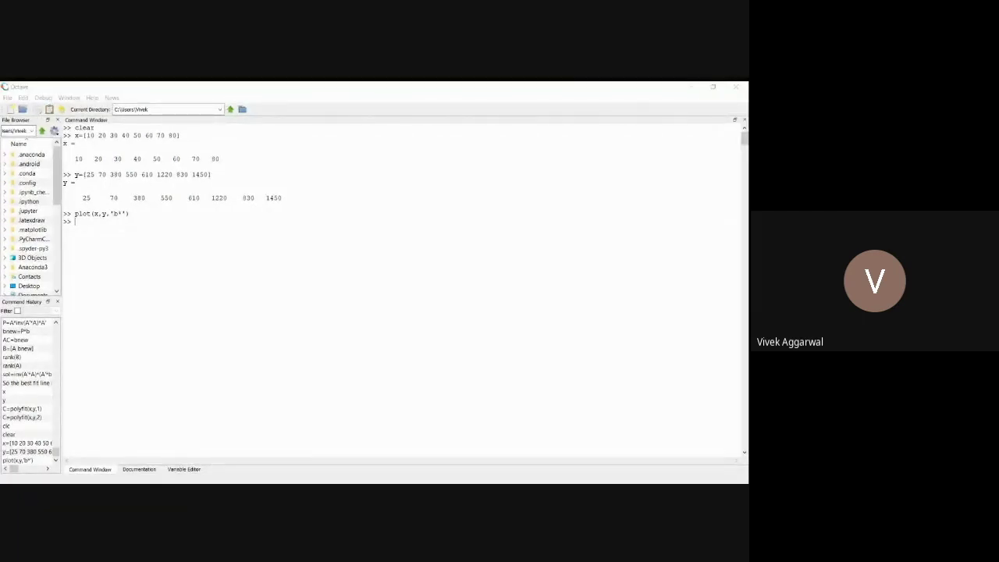
# Step: Fit a straight line with p=polyfit(x,y,1), giving 19.470 and -234.286
pyautogui.click(149, 458)
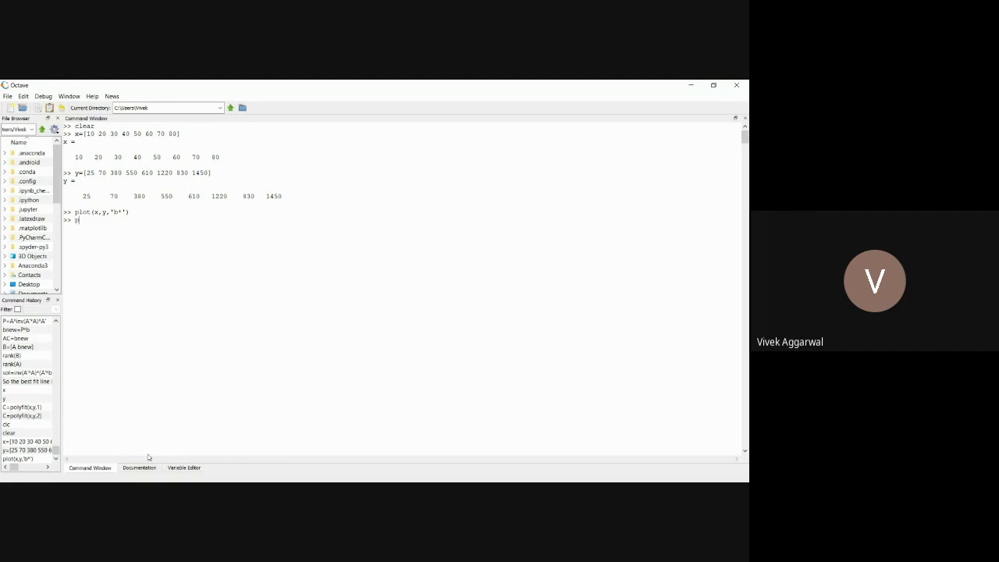
pyautogui.write('=pl')
pyautogui.press('BackSpace')
pyautogui.write('olyfit(x,y,1)')
pyautogui.press('Return')
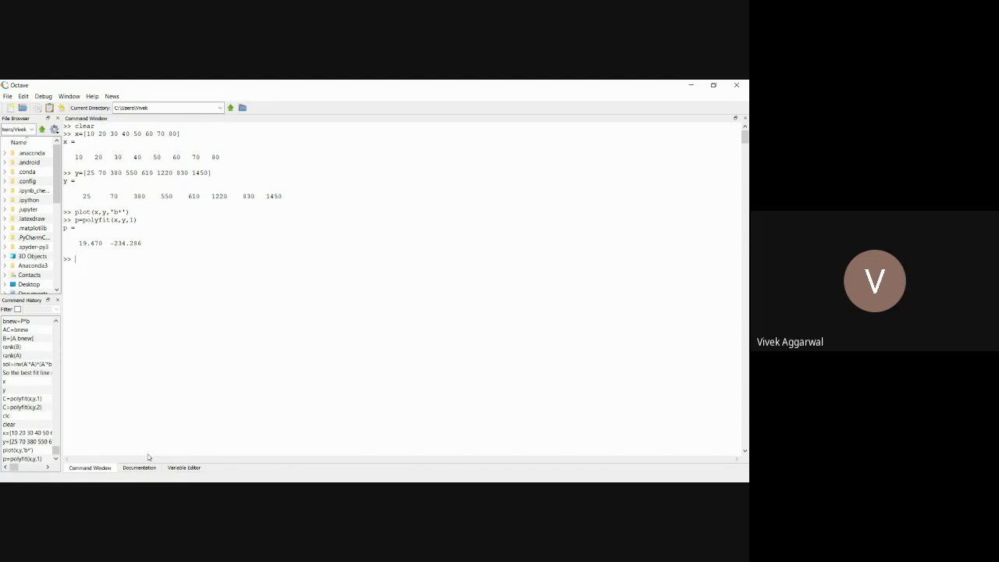
# Step: Try evaluating Y=19.470x-234.286, then recall the fit and remove degree 1
pyautogui.write('Y=19.470x-234.286')
pyautogui.press('Return')
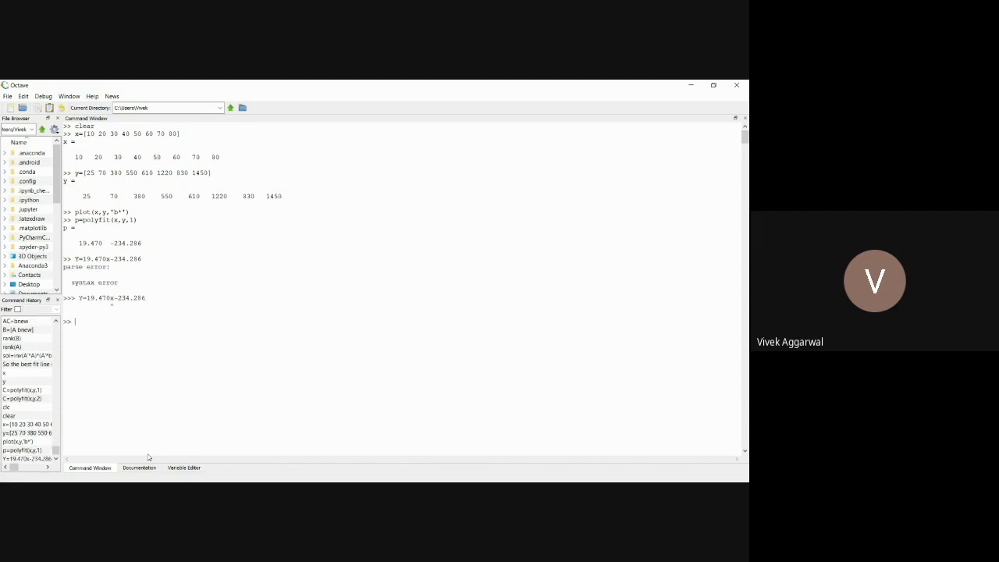
pyautogui.press('Up')
pyautogui.press('Up')
pyautogui.press('BackSpace')
# Step: Fit the quadratic polyfit(x,y,2) and highlight its coefficients starting with 0.037202
pyautogui.write('2')
pyautogui.press('Return')
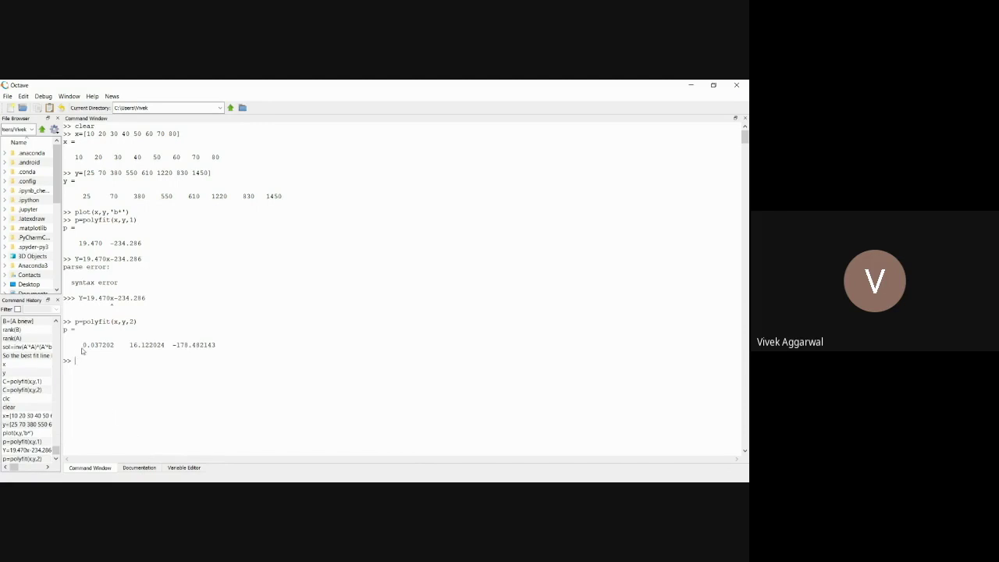
pyautogui.moveTo(83, 347); pyautogui.dragTo(214, 347)
pyautogui.click(88, 362)
# Step: Fit a cubic and highlight its coefficients 0.00029040 and -0.00200216
pyautogui.press('Up')
pyautogui.press('Return')
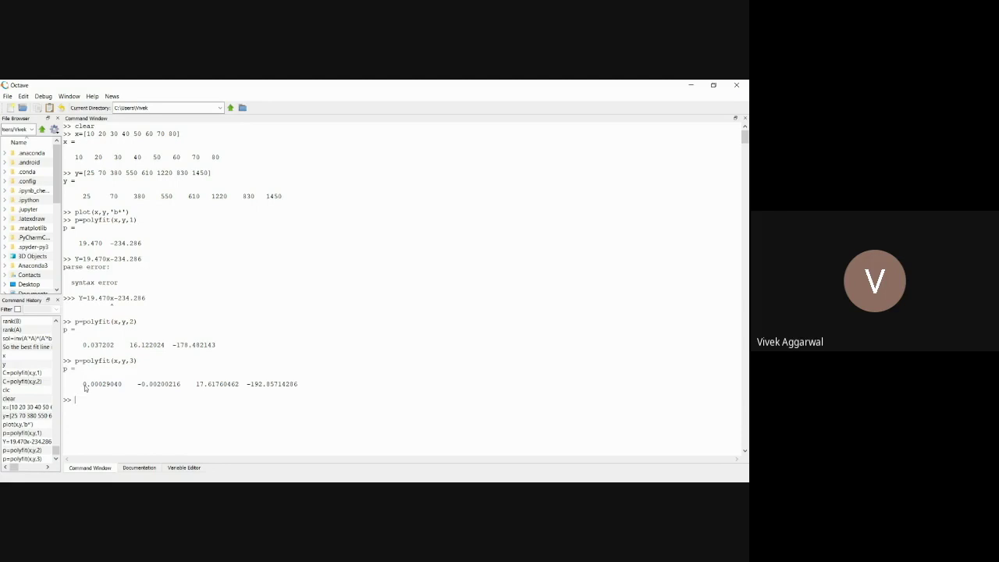
pyautogui.moveTo(82, 387); pyautogui.dragTo(123, 388)
pyautogui.moveTo(137, 387); pyautogui.dragTo(280, 390)
pyautogui.moveTo(83, 385); pyautogui.dragTo(122, 385)
pyautogui.click(130, 395)
# Step: Fit a fourth-degree polynomial with polyfit(x,y,4)
pyautogui.press('Up')
pyautogui.press('BackSpace')
pyautogui.write('4')
pyautogui.press('Return')
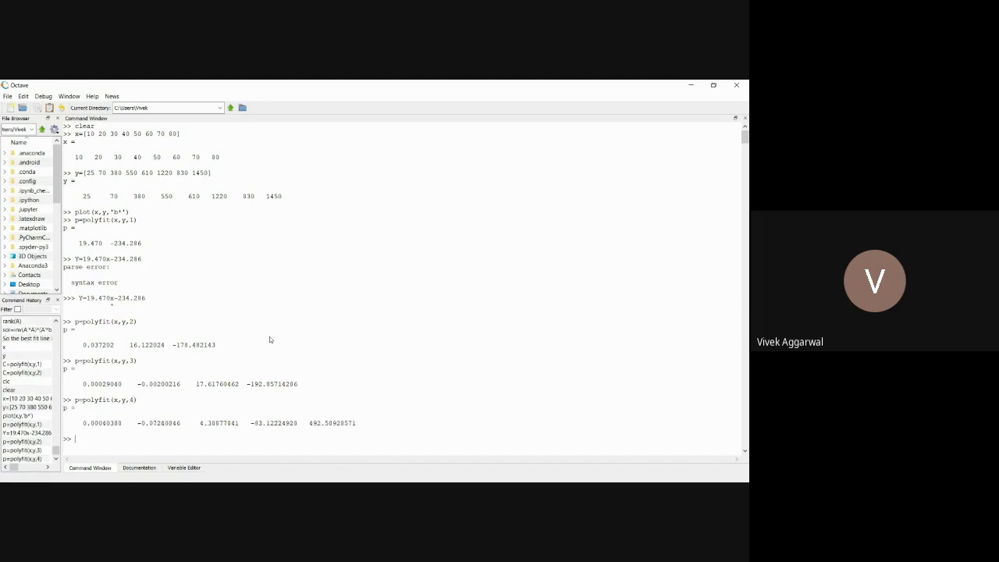